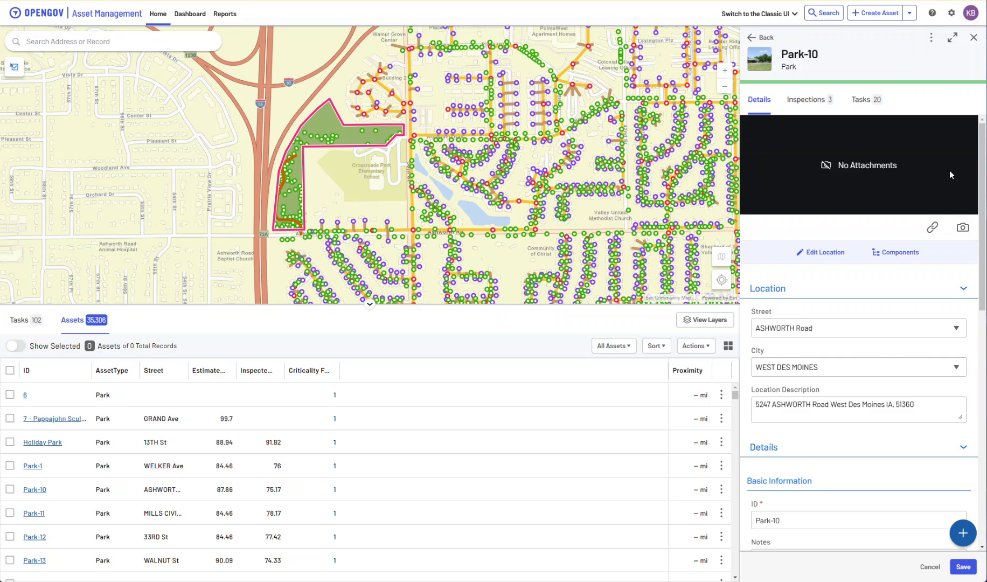
Open Park-10's Components page, which lists its 117 components in a tree view.
click(892, 257)
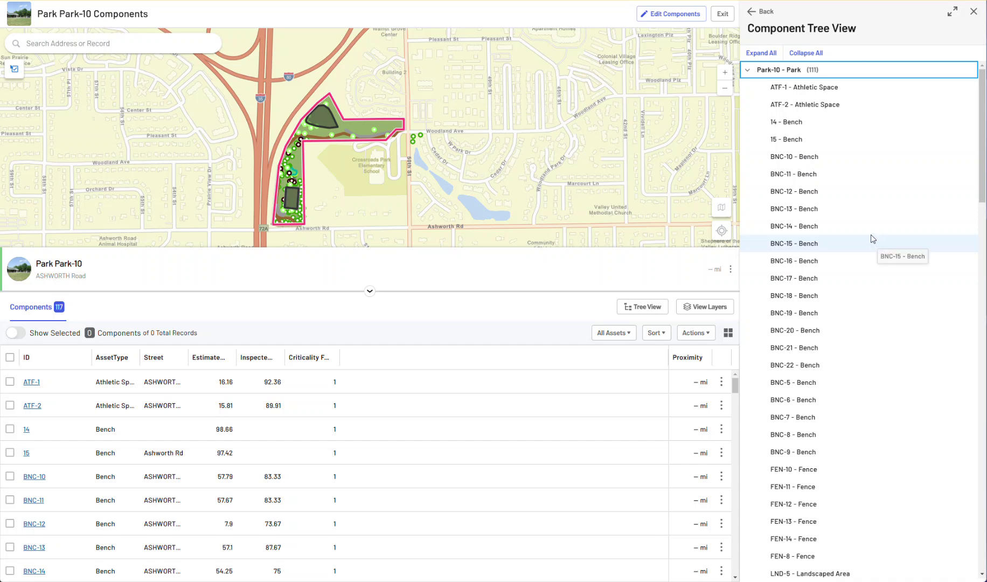
Switch the right panel to the Layers list, with counts such as 65 trees and 20 benches.
click(711, 307)
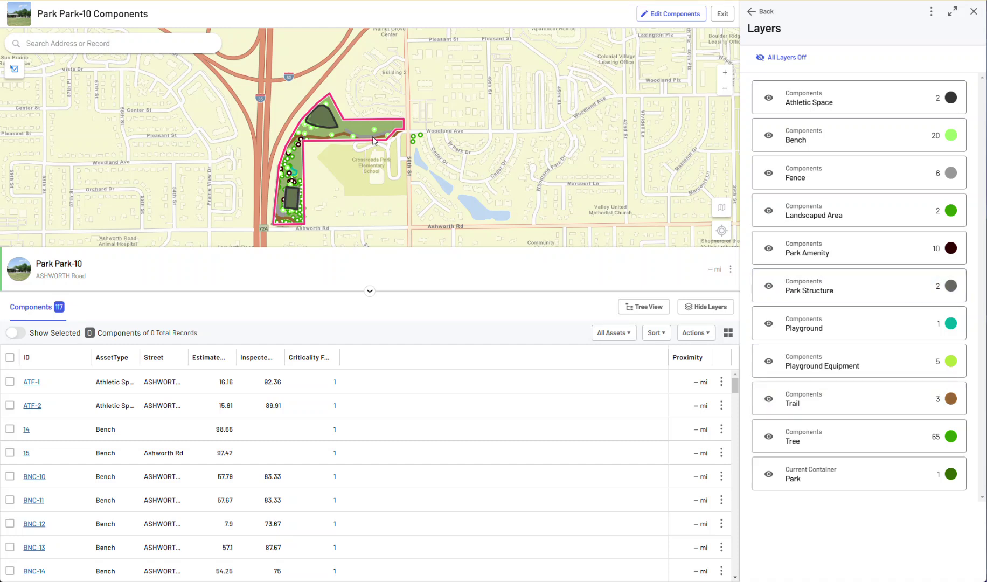
Enter Edit Components mode so nearby available assets, such as 9,872 trees, appear on the map.
click(677, 16)
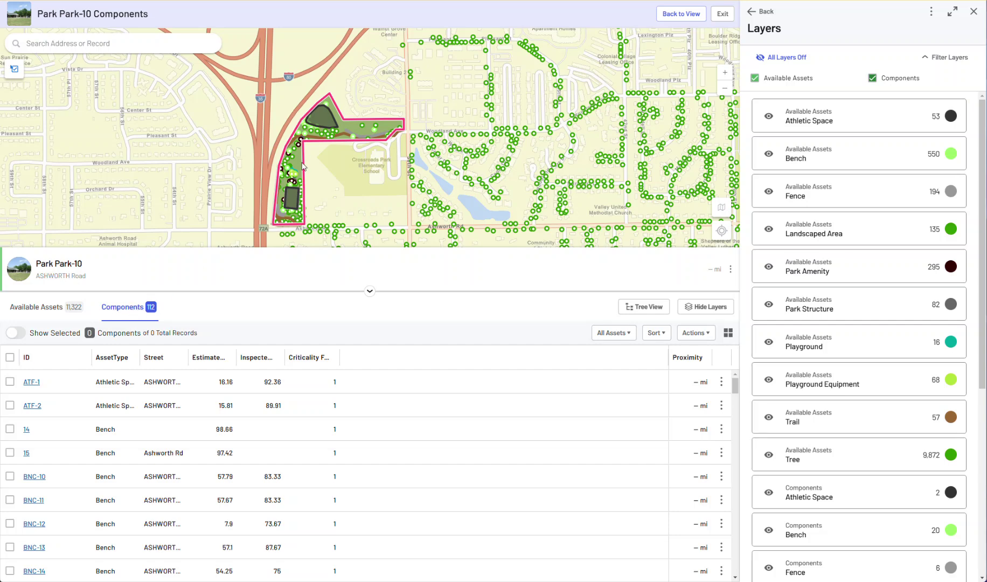
Switch the table to the Available Assets tab and collapse, then reopen, the layer filter options.
click(41, 305)
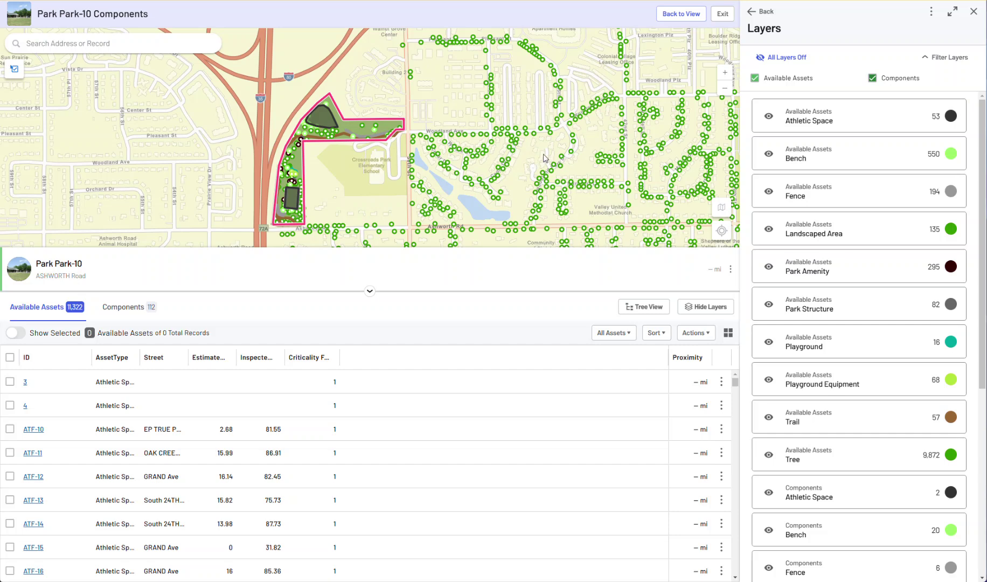
click(927, 62)
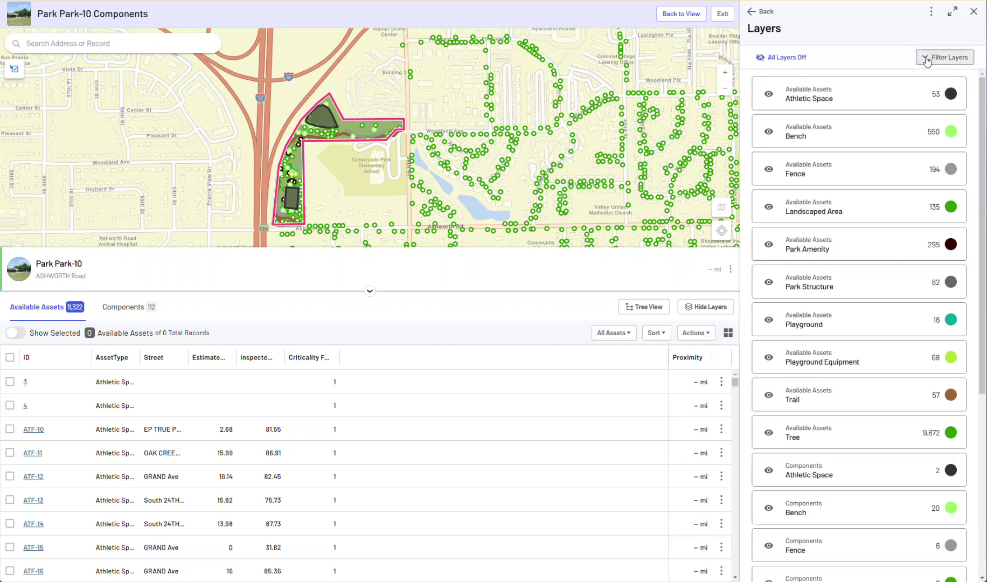
click(925, 61)
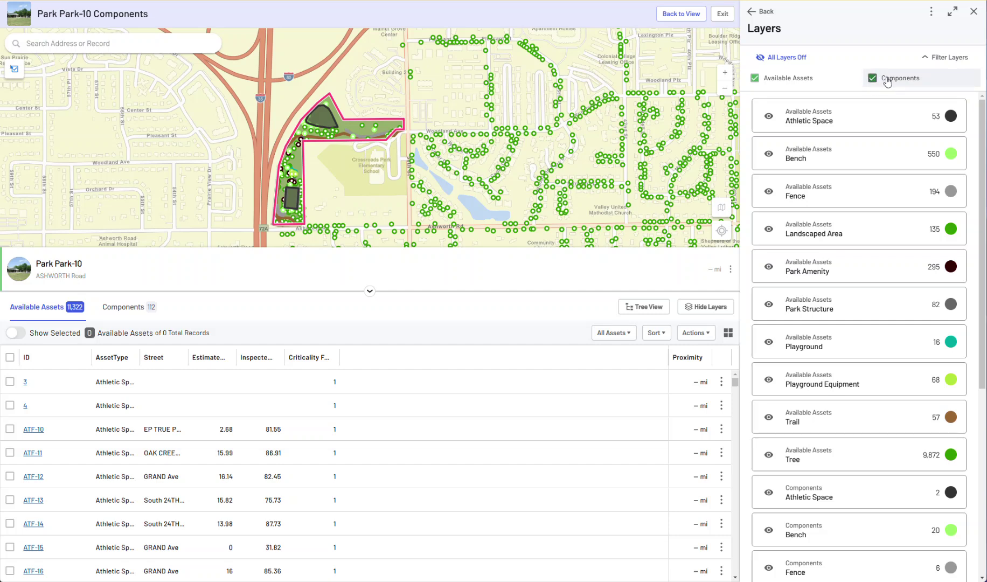
Toggle the Available Assets and Components layer checkboxes off and back on.
click(756, 79)
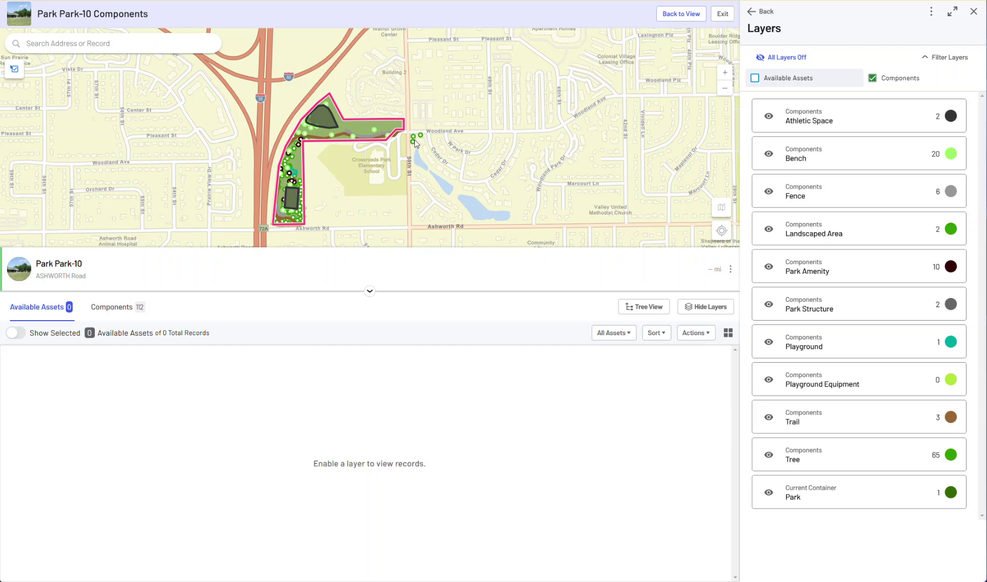
click(755, 79)
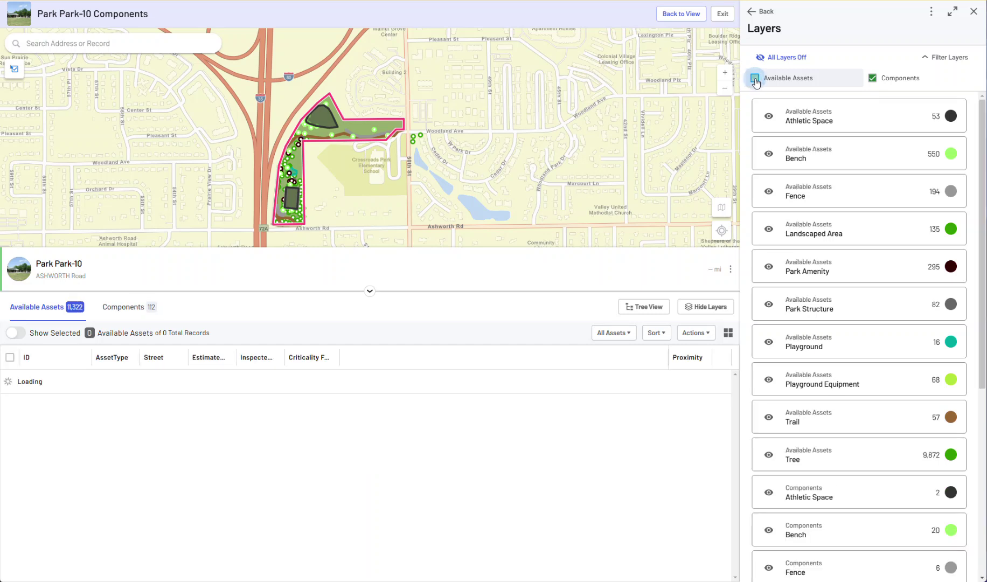
click(872, 79)
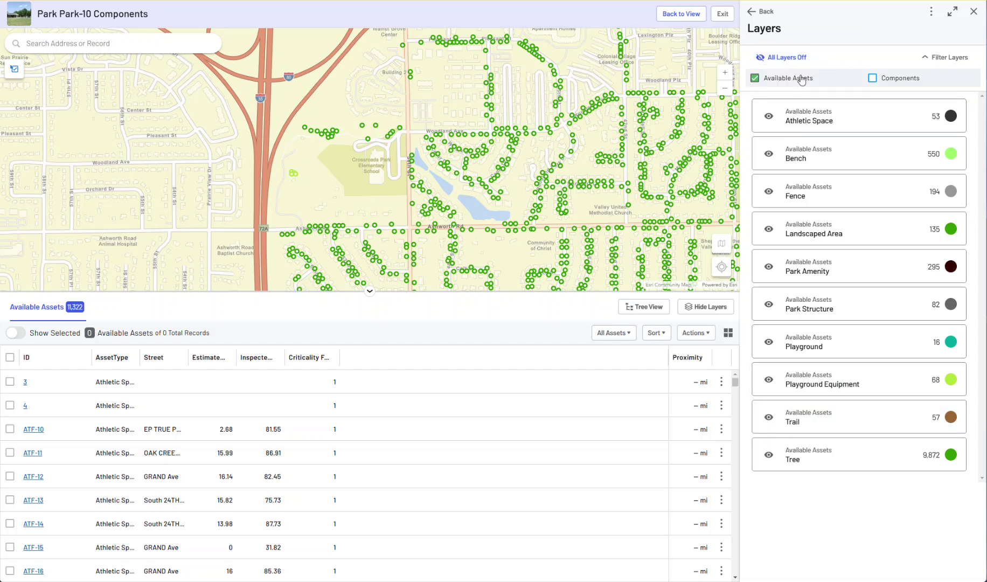
click(873, 79)
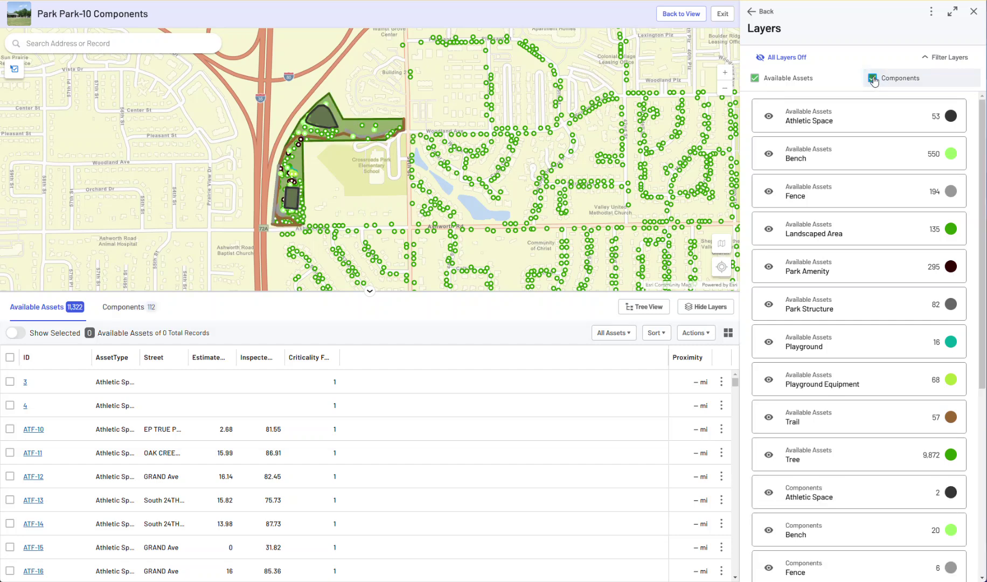
Turn all layers off, then show the Park-10 boundary, component trees and available trees.
click(774, 60)
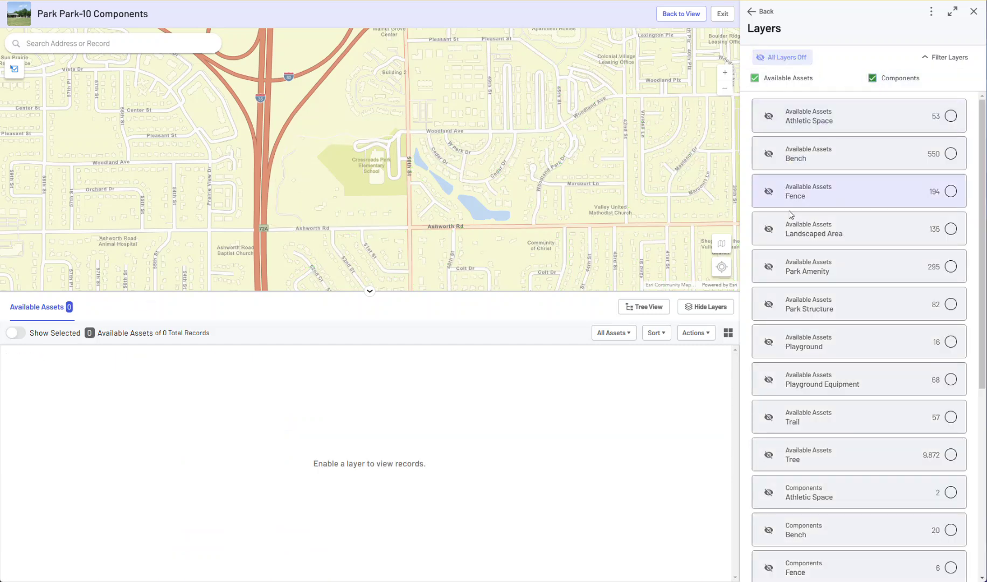
scroll(783, 440, down, 5)
click(768, 555)
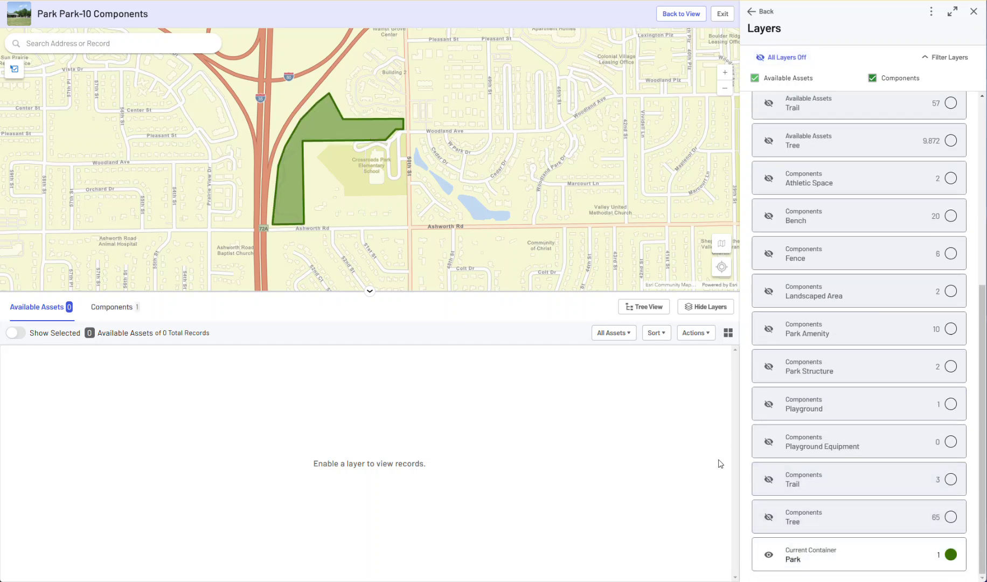
click(768, 517)
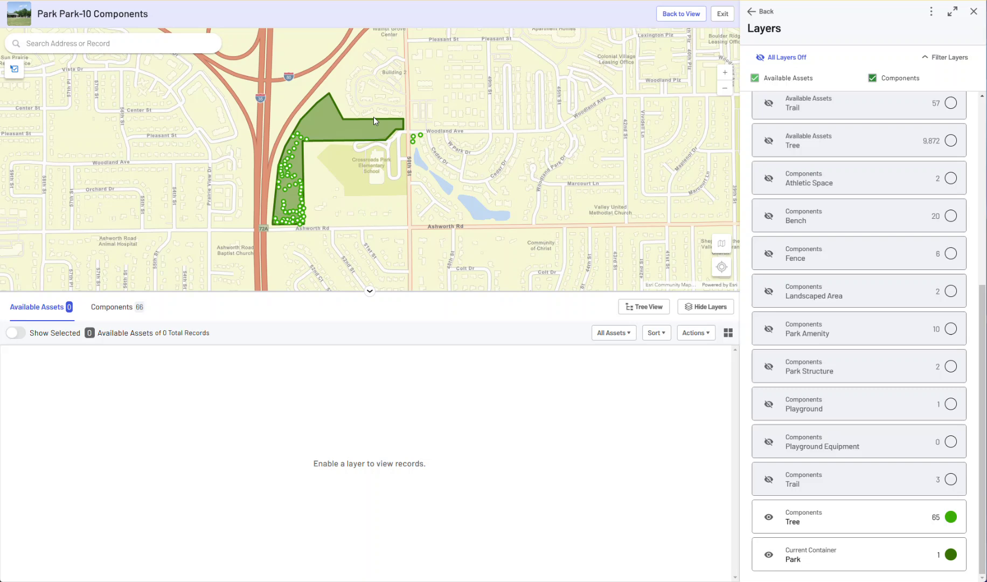
click(769, 140)
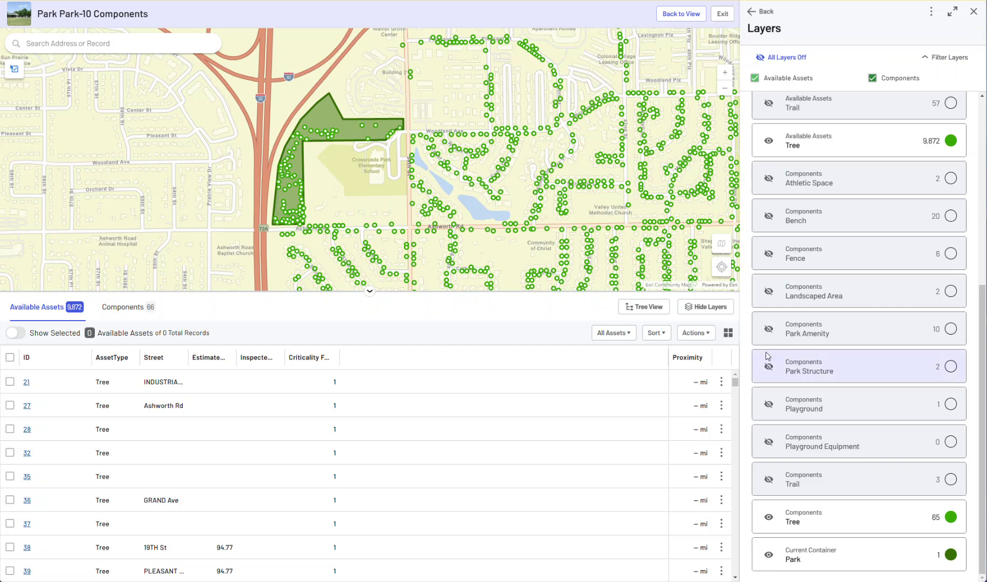
Toggle the Components Tree layer on and off, leaving Park-10's 65 component trees hidden.
click(769, 518)
click(768, 517)
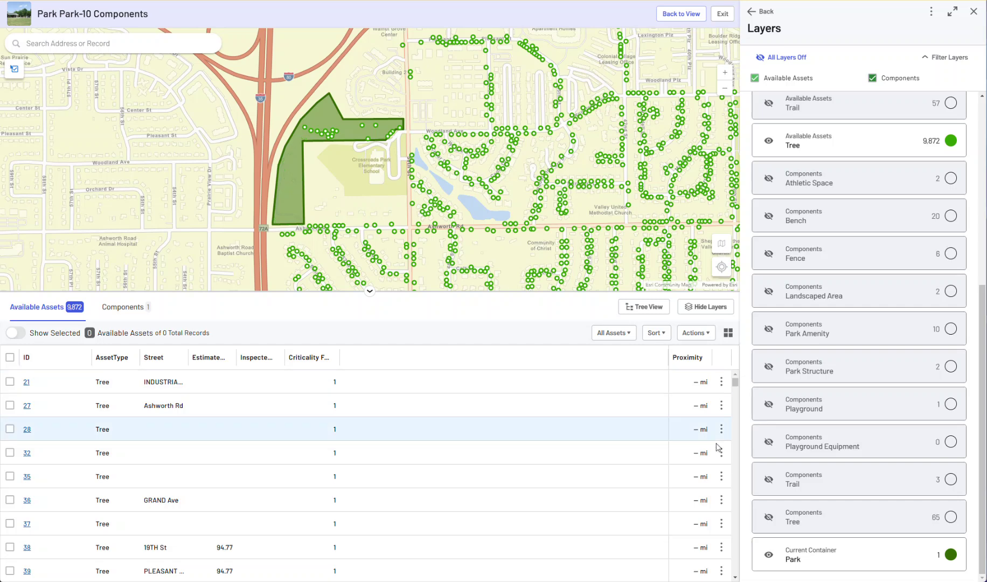
click(768, 517)
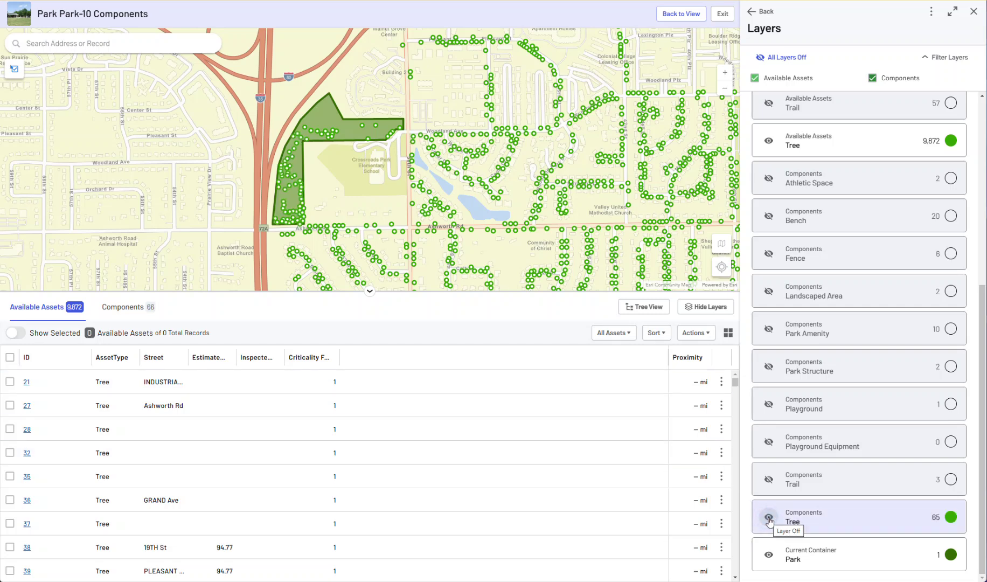
click(769, 517)
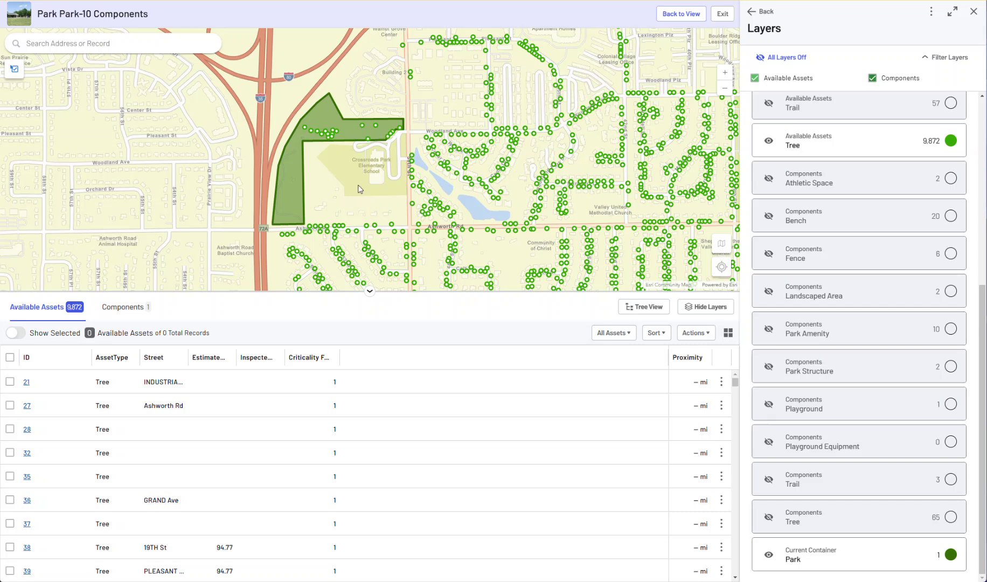
scroll(360, 189, up, 1)
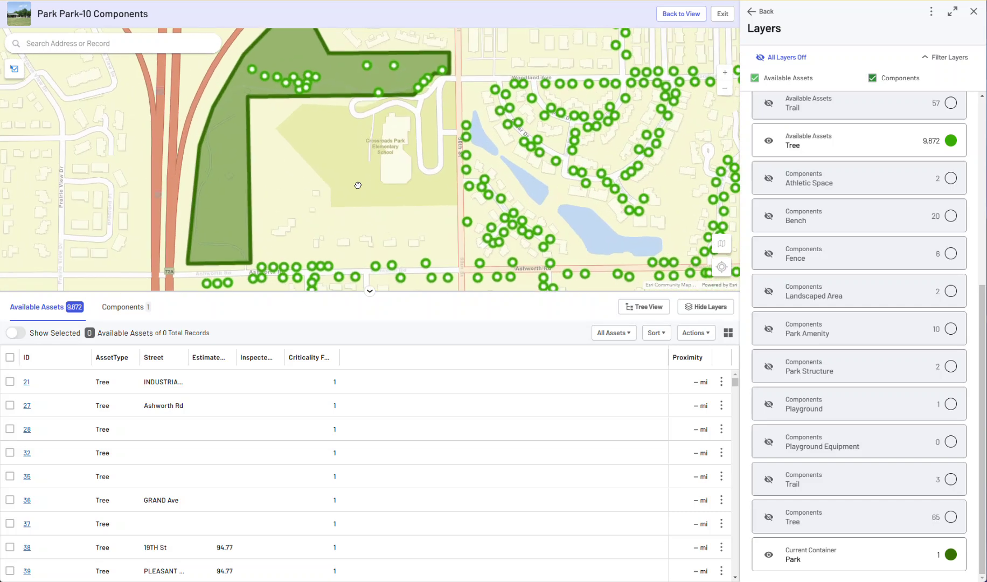
Switch to Polygon Selection and draw a first outline near the park's northern strip.
click(19, 74)
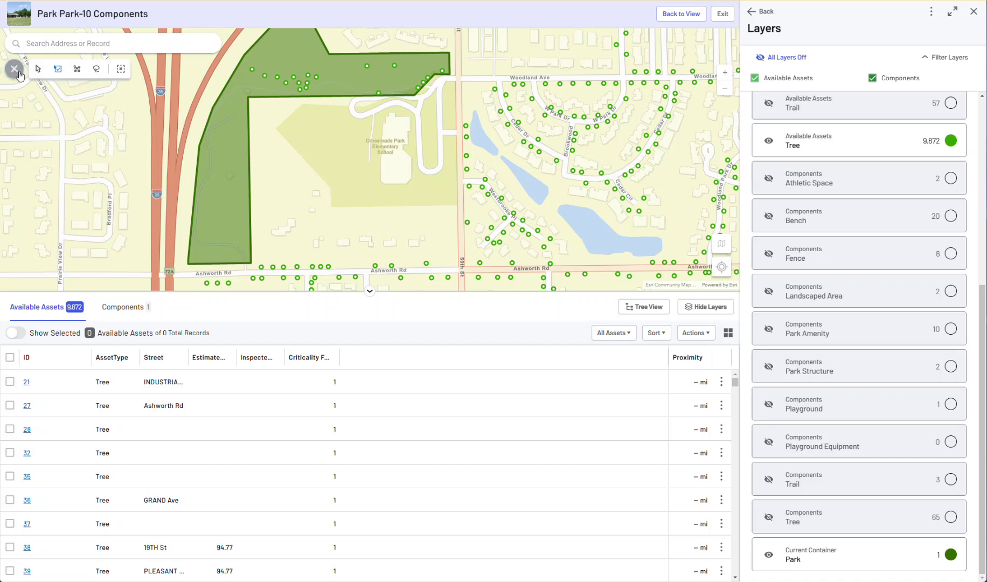
click(77, 68)
drag(322, 150, 325, 193)
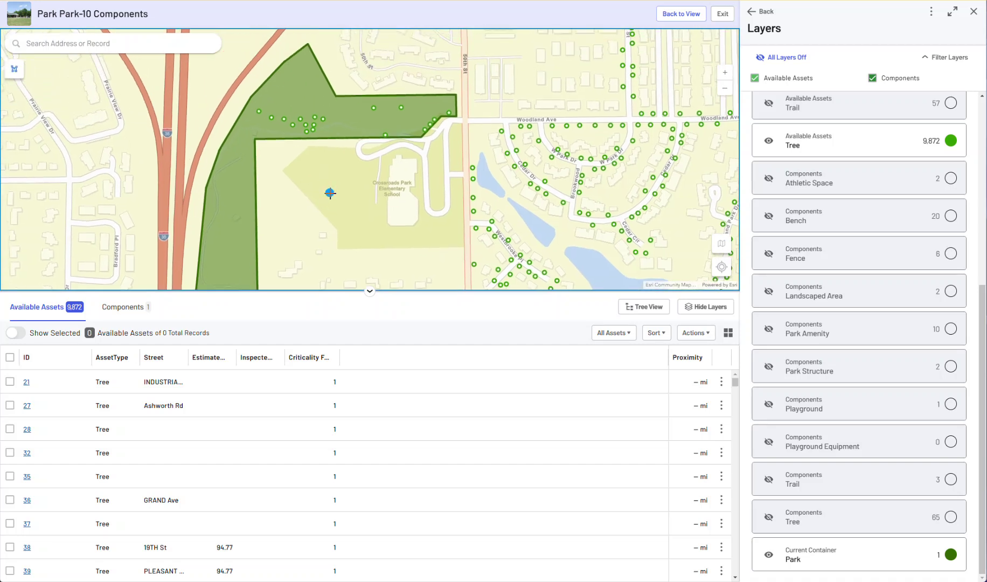
click(475, 84)
click(451, 133)
click(367, 163)
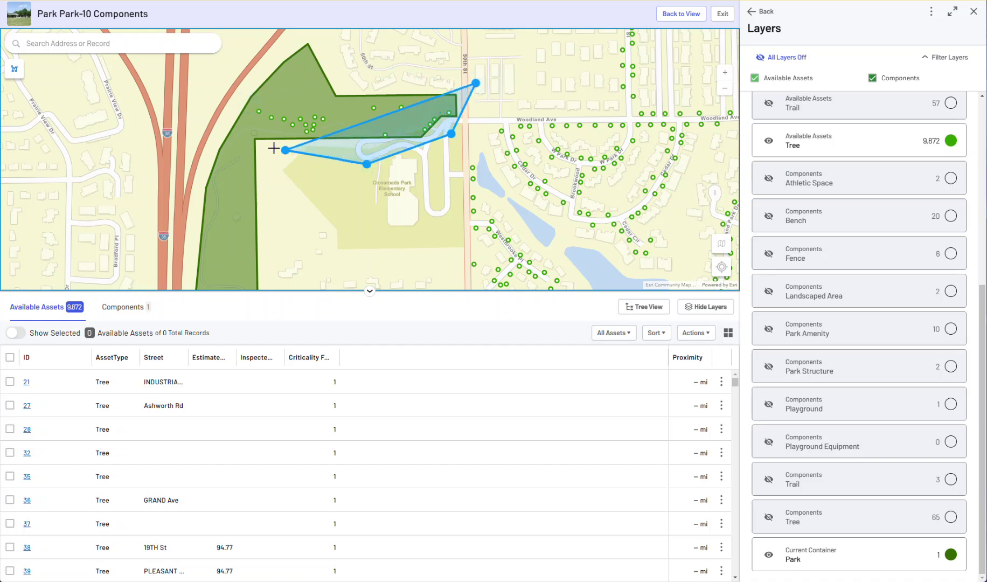
double_click(205, 100)
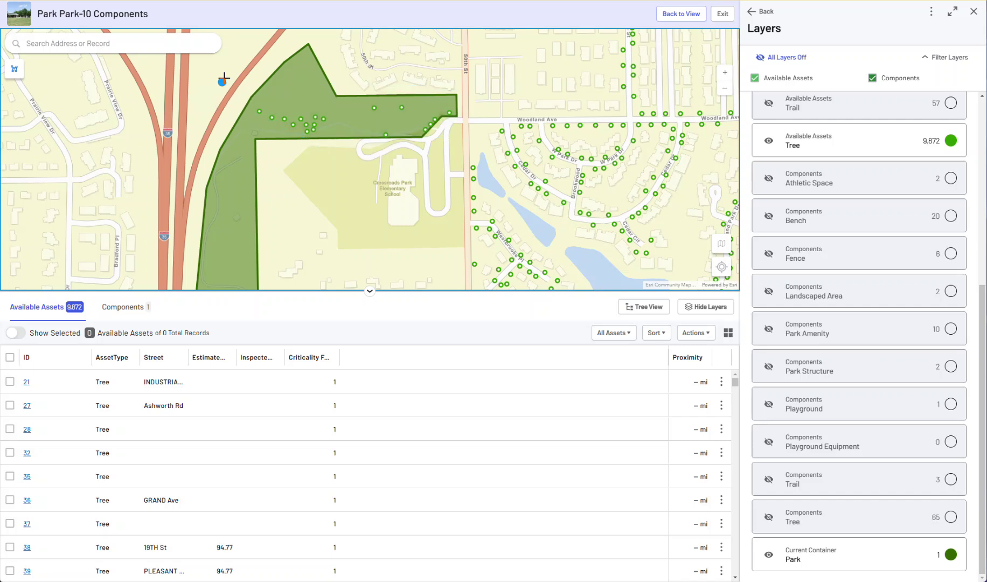
Draw a new polygon around the Woodland Ave strip, selecting 18 available trees.
click(238, 100)
click(296, 163)
click(439, 158)
click(451, 131)
double_click(456, 73)
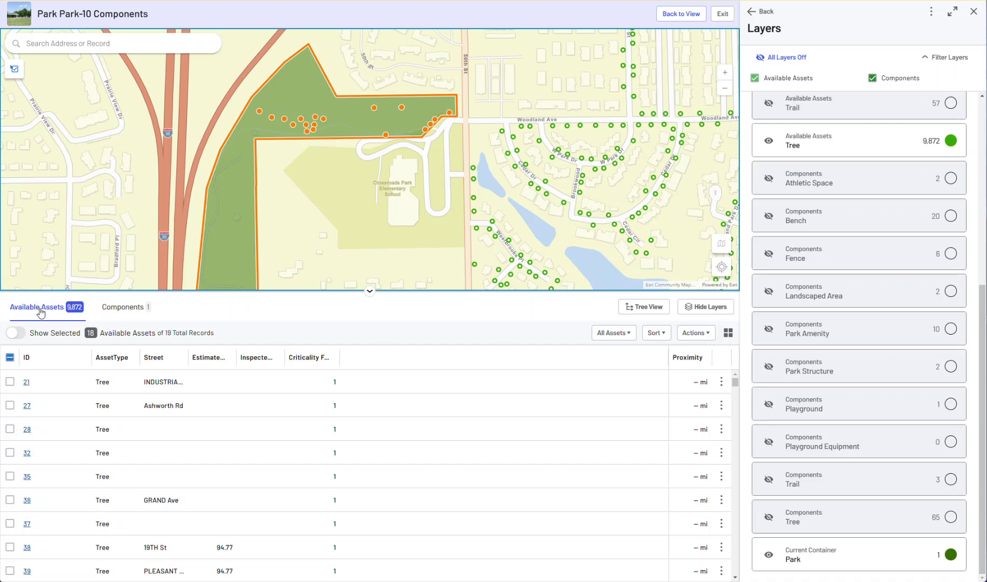
Show only the 18 selected trees and add them to the Park-10 container.
click(19, 334)
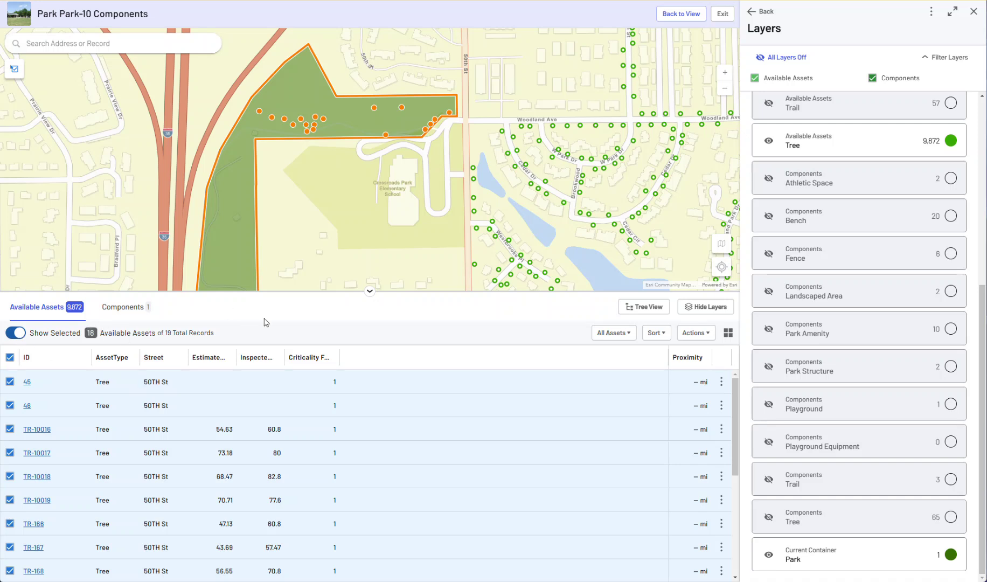
click(705, 336)
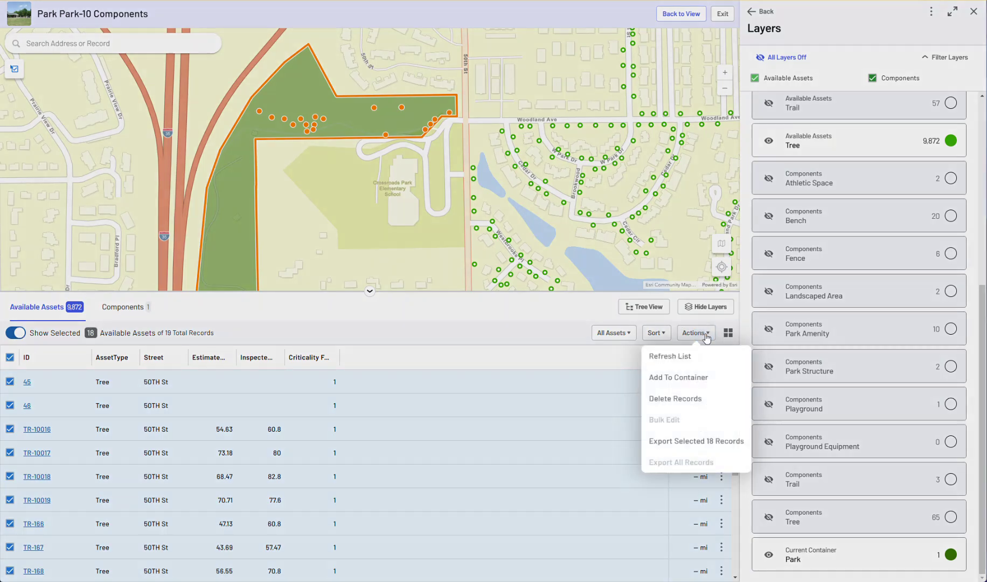
click(685, 379)
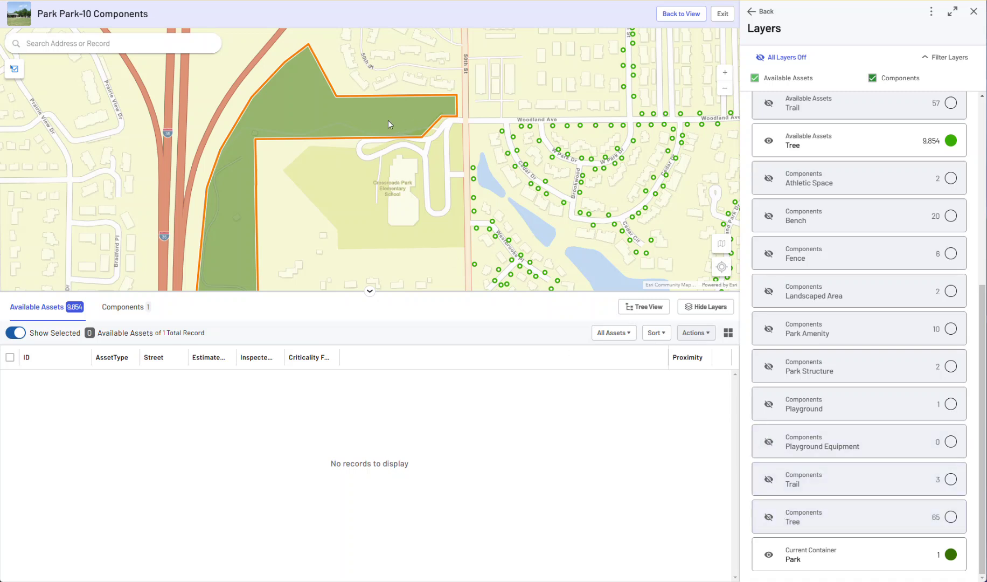
Show Park-10's 83 component trees and hide the 9,854 available trees layer.
click(769, 517)
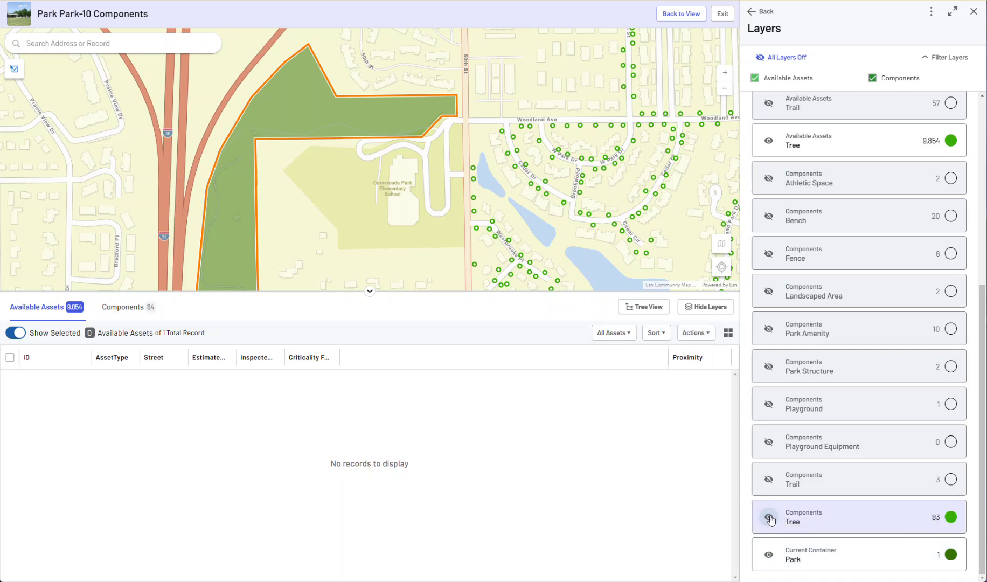
click(769, 517)
click(769, 517)
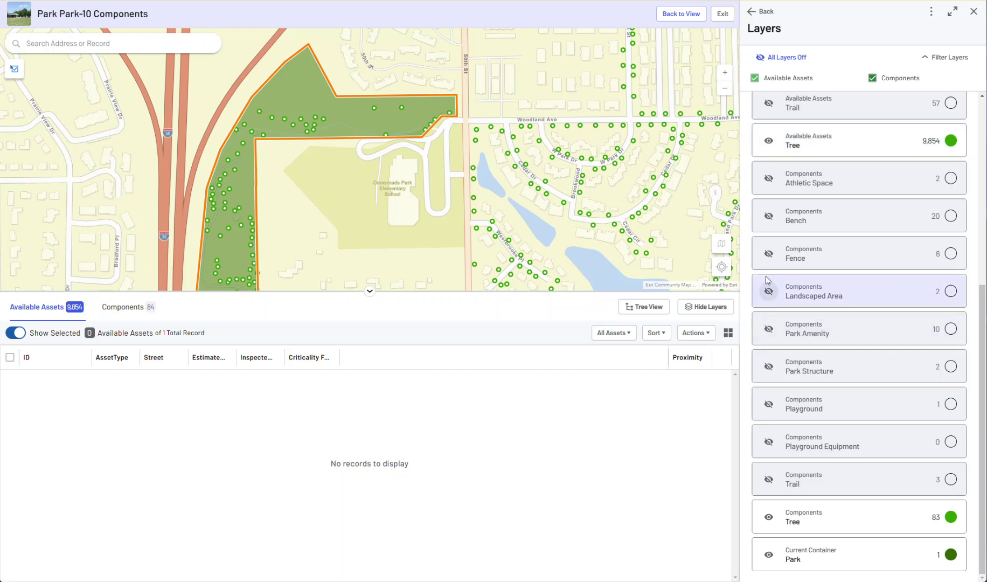
click(769, 141)
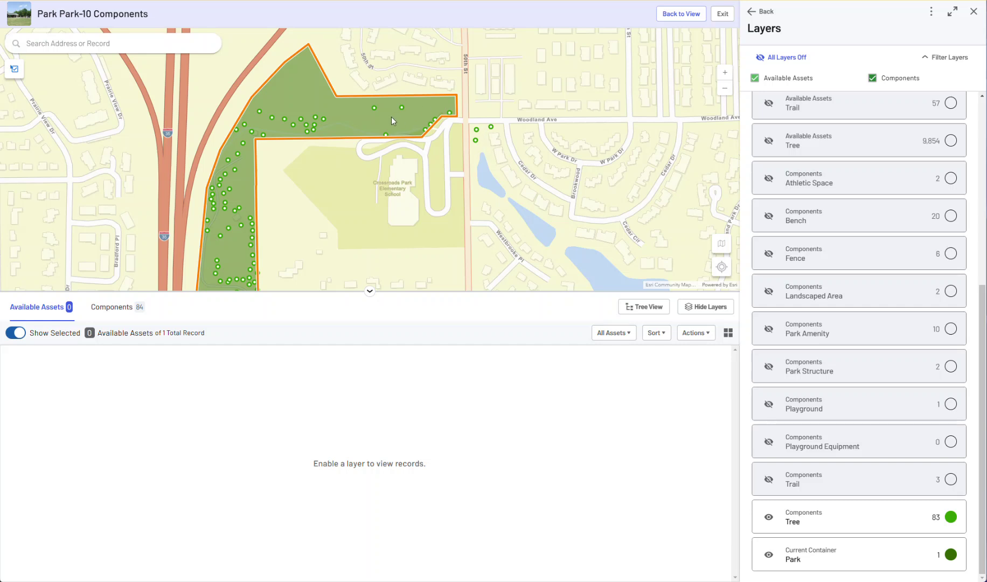
Rectangle-select the three trees east of 50th St and list them under the Components tab.
click(15, 69)
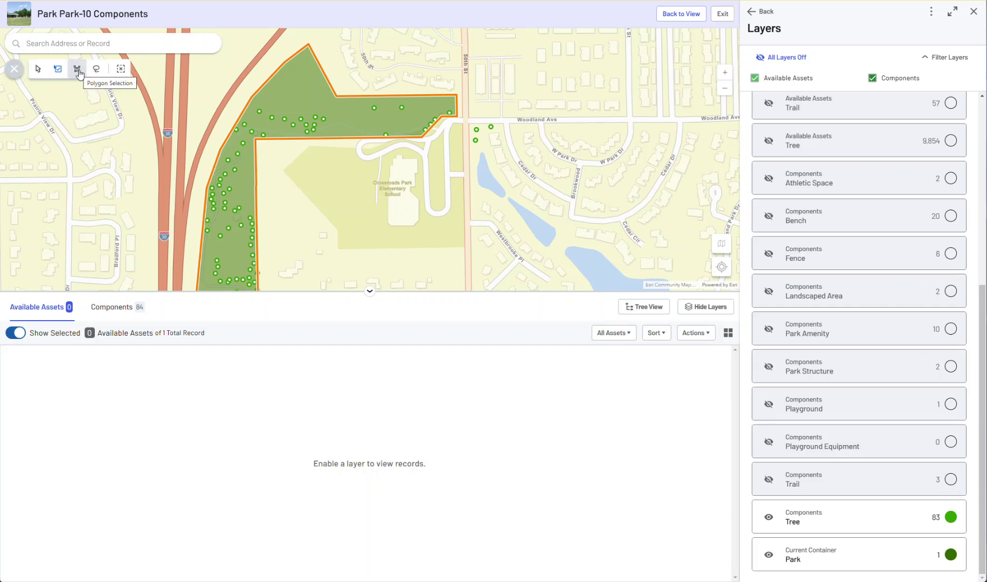
click(61, 74)
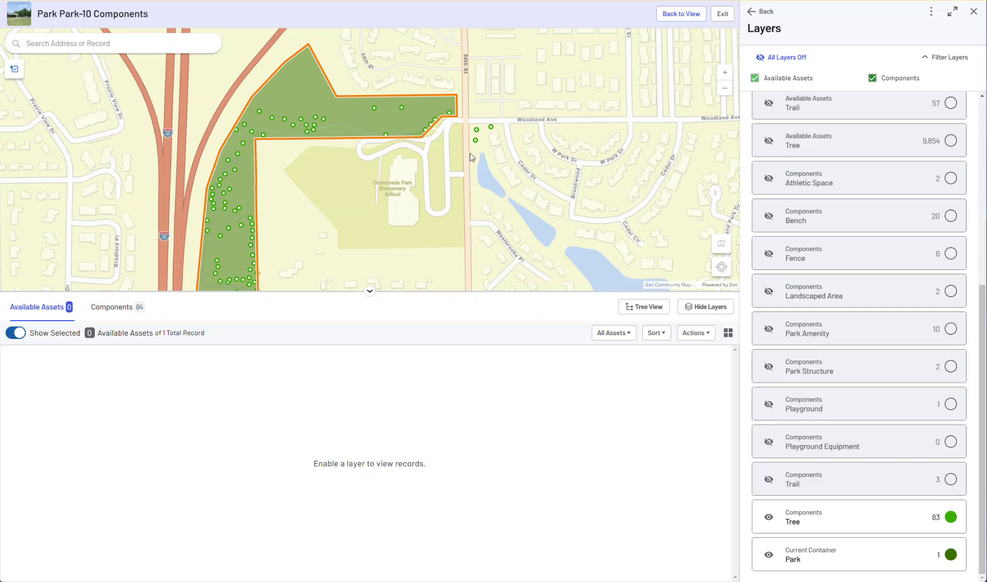
mouse_move(476, 146)
mouse_down()
mouse_move(469, 132)
mouse_move(484, 124)
mouse_up()
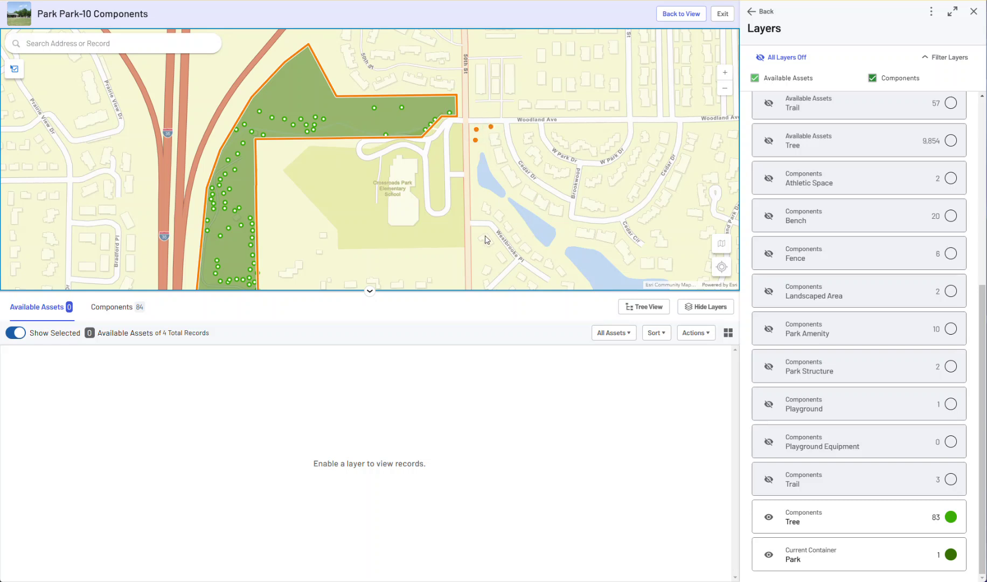
click(117, 310)
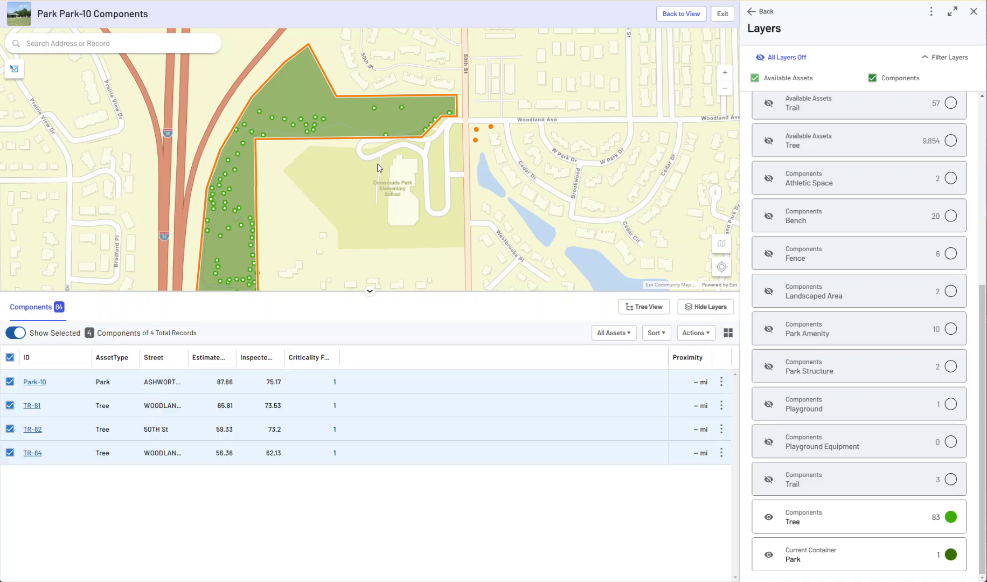
Deselect Park-10, remove TR-81, TR-82 and TR-84 from the container, and re-show available trees.
click(10, 381)
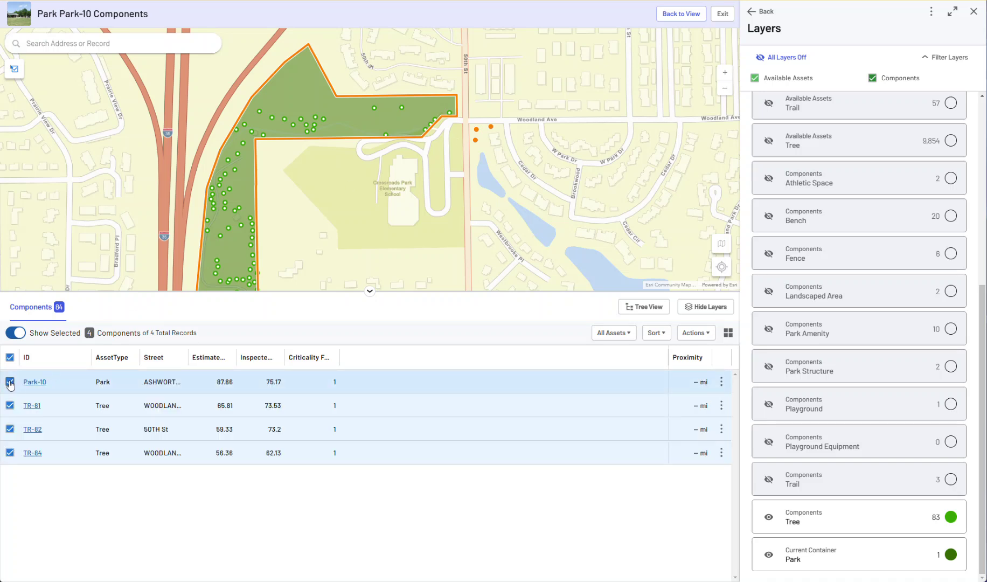
click(701, 333)
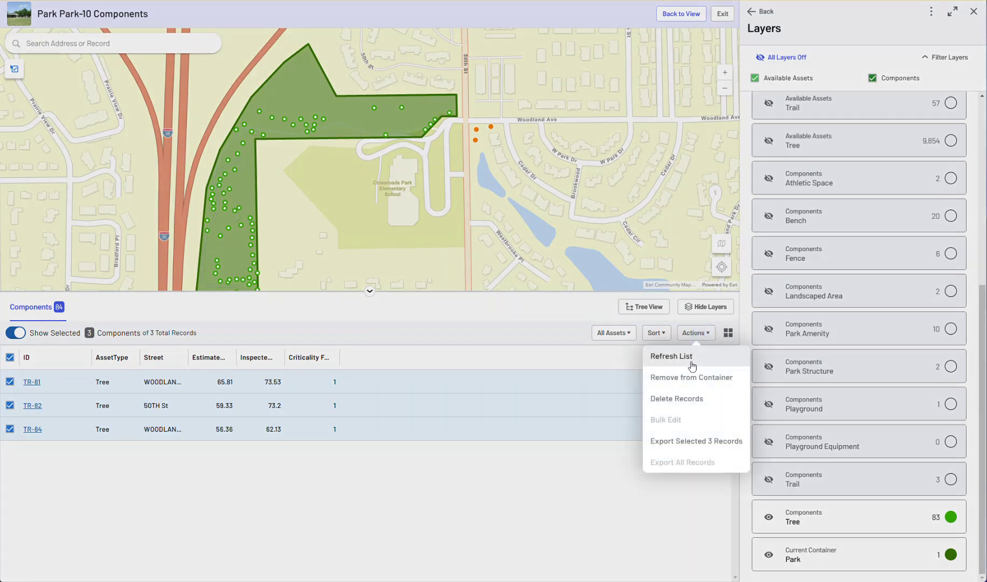
click(687, 379)
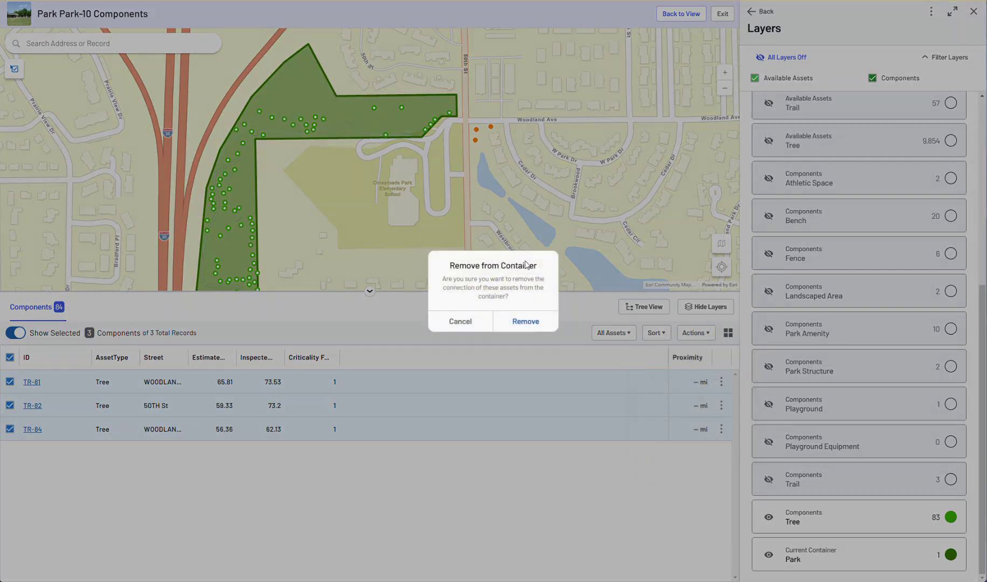
click(525, 322)
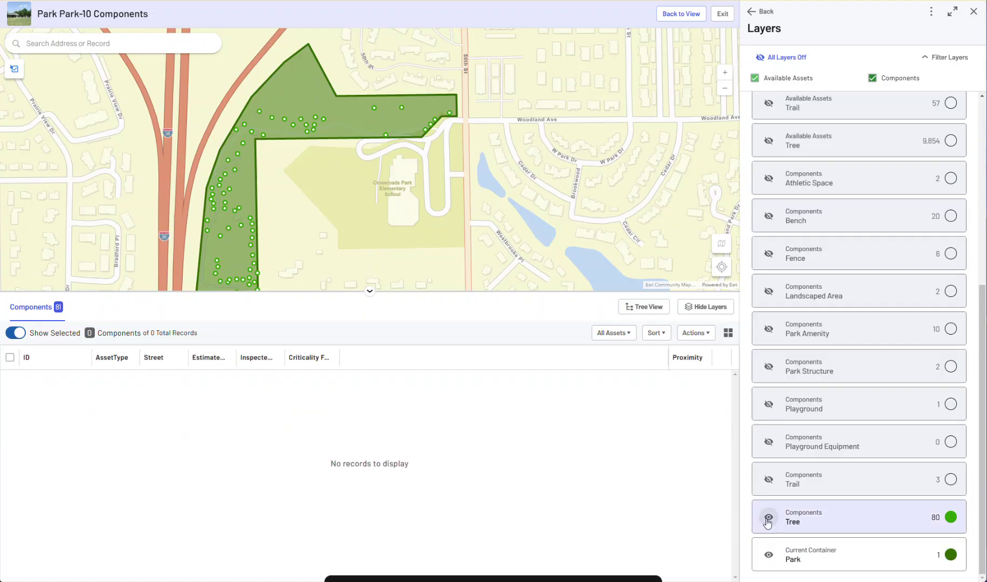
click(768, 142)
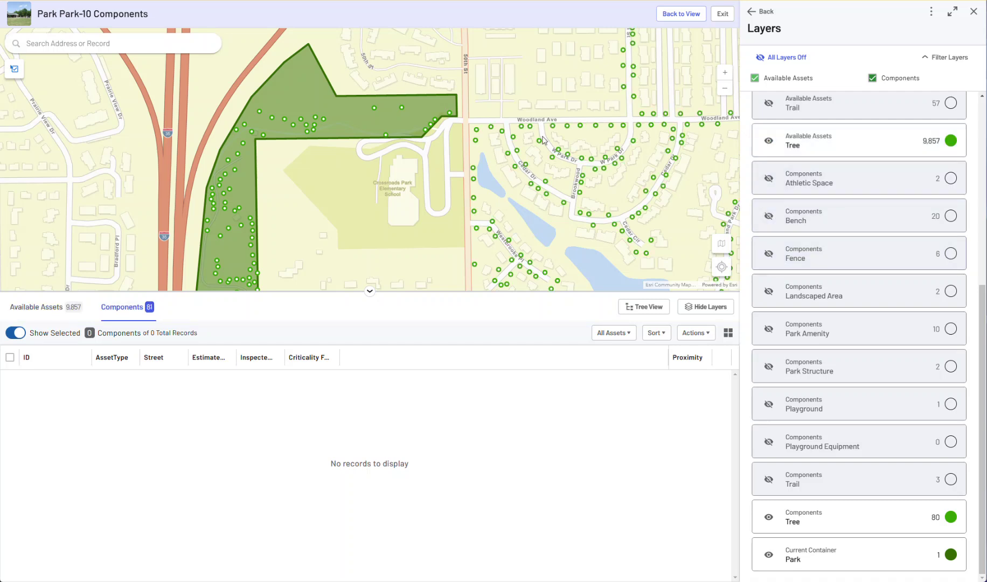